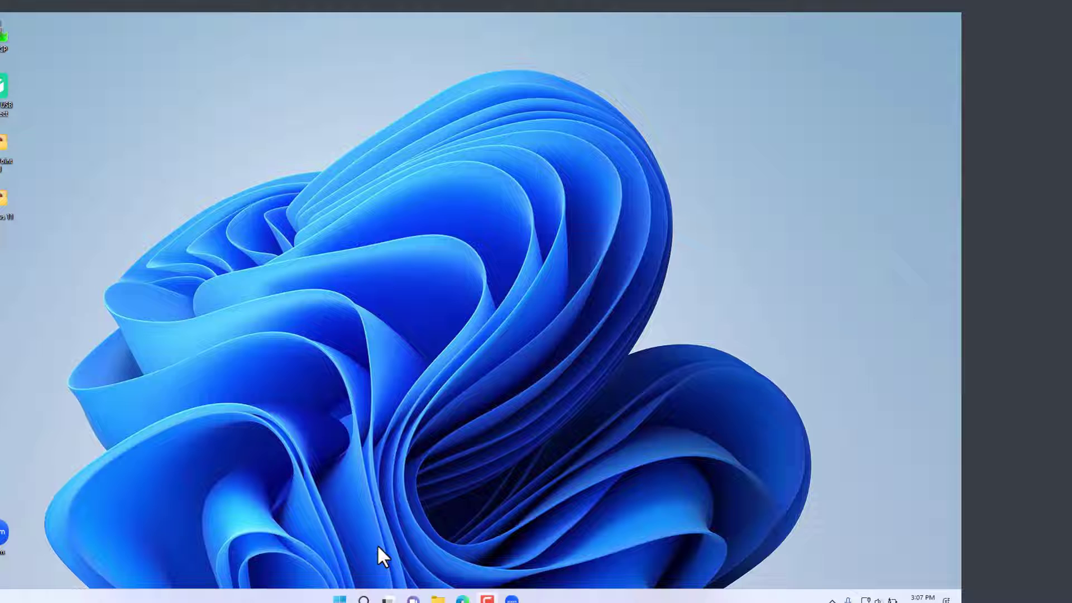
Search the taskbar for 'clip' and bring up the Start menu's pinned apps.
click(364, 599)
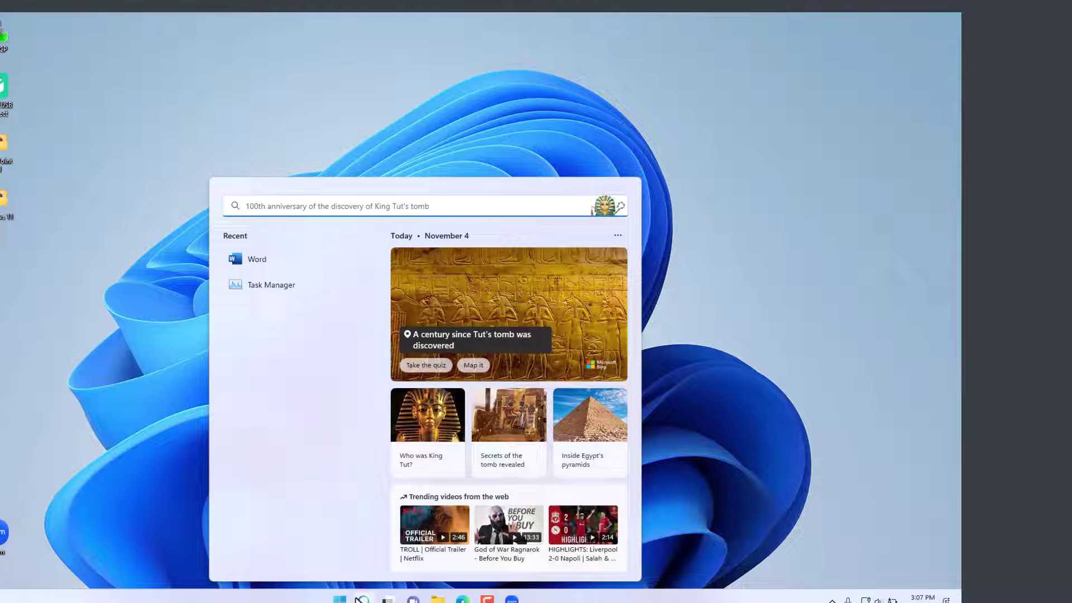
text(clip)
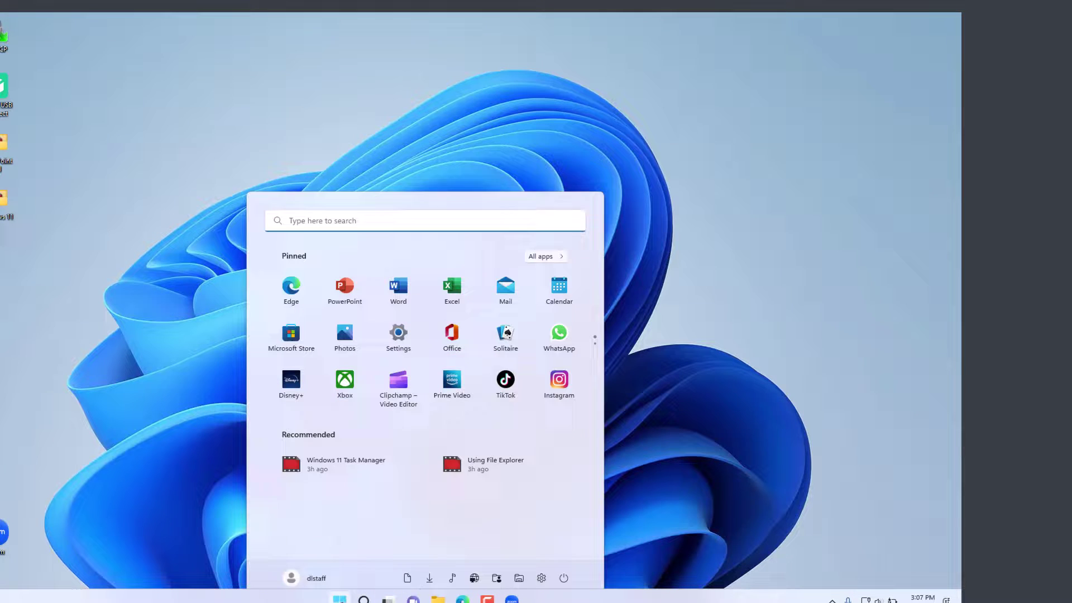
key(super)
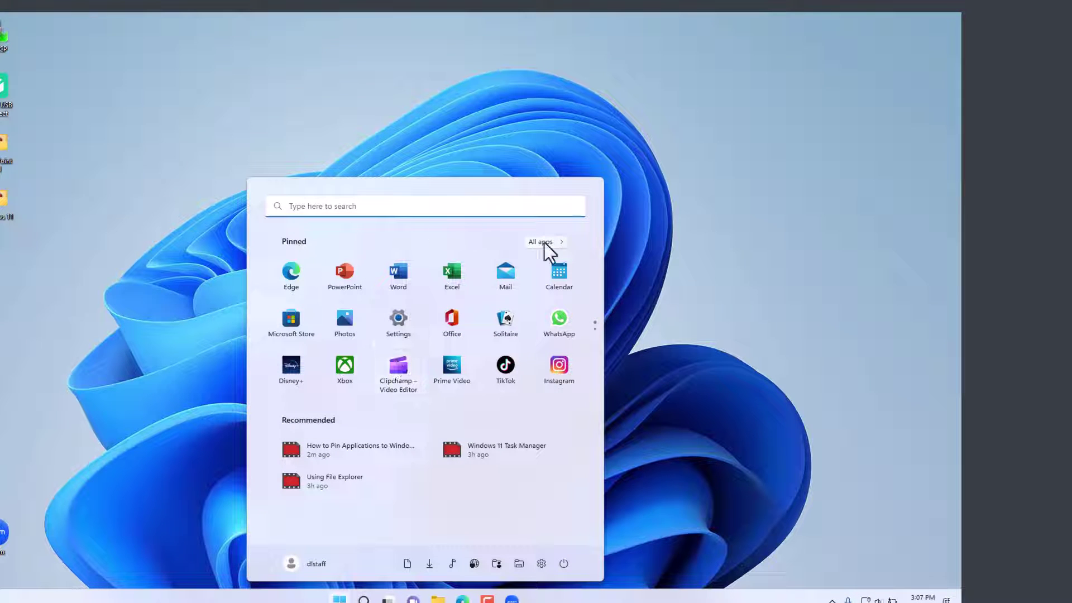
Start Clipchamp – Video Editor from its pinned tile and skip the video-type question.
click(402, 373)
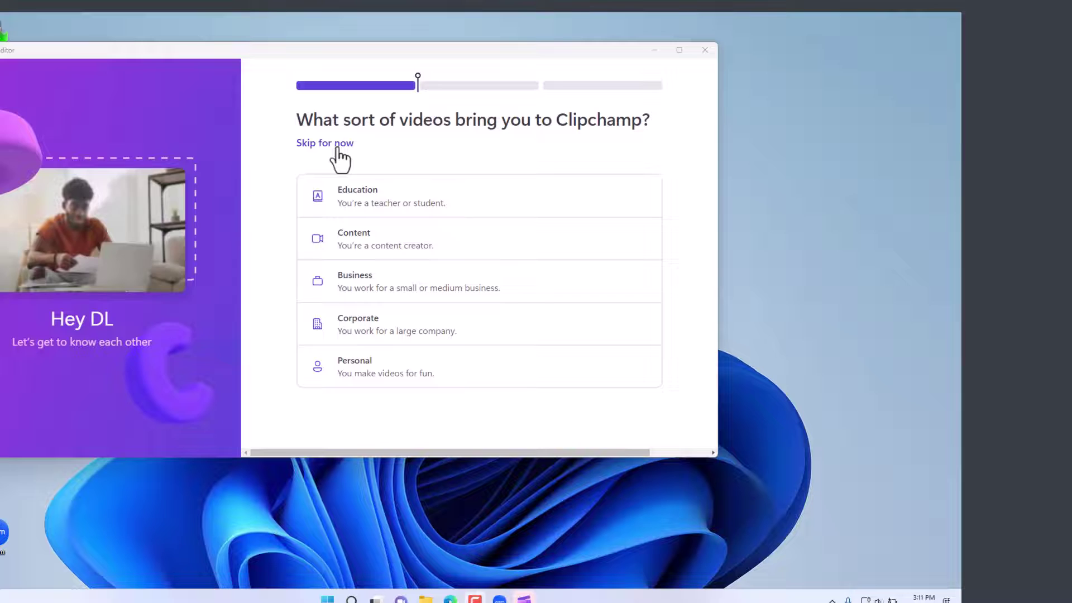
click(362, 199)
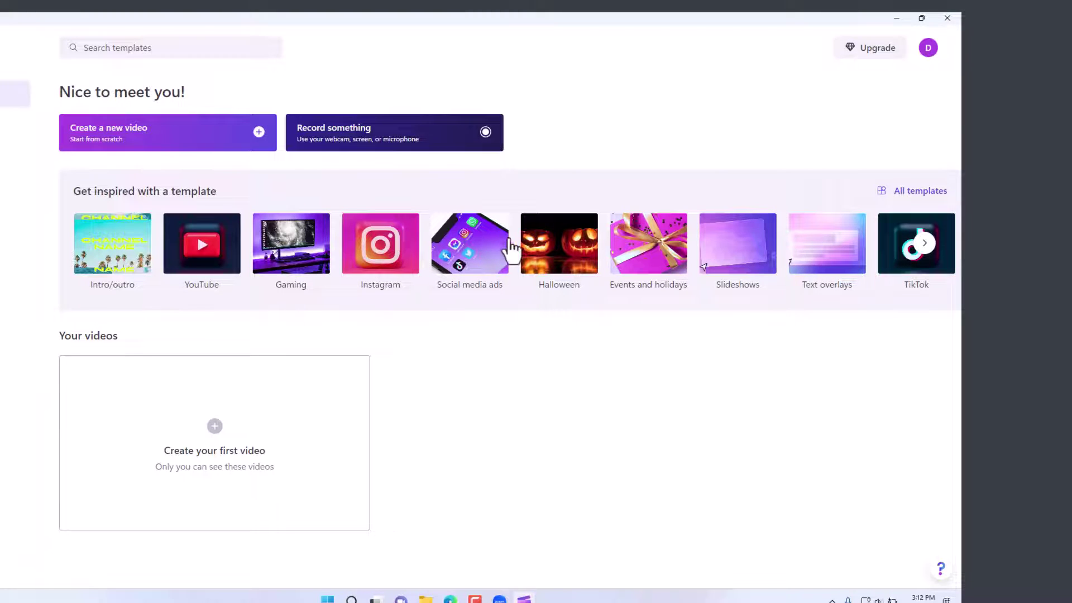
Visit the Templates and profile pages, then scroll templates down to the YouTube and Gaming rows.
click(15, 123)
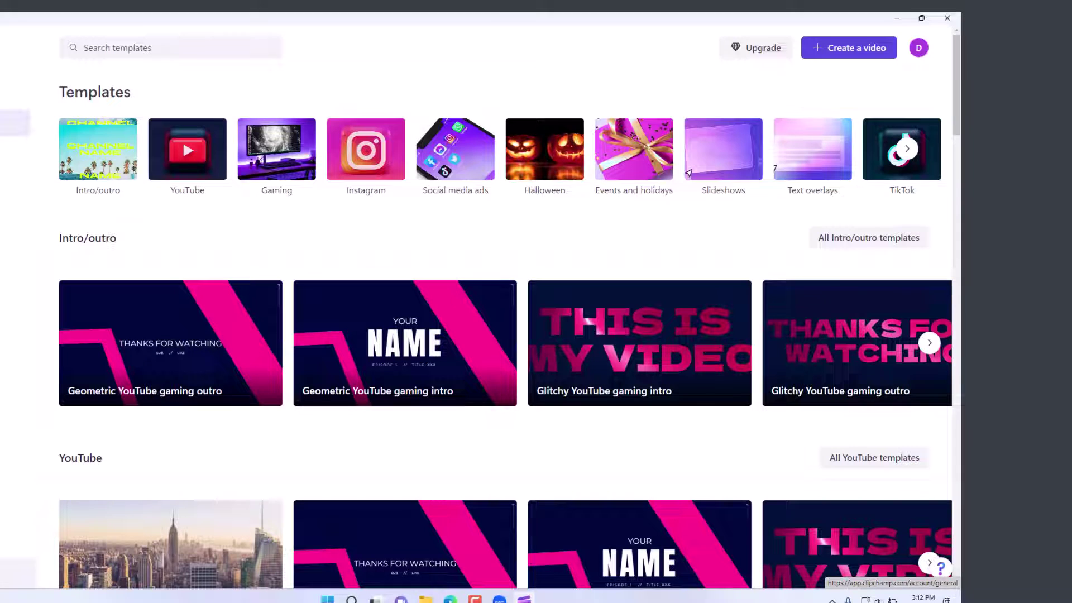
click(15, 84)
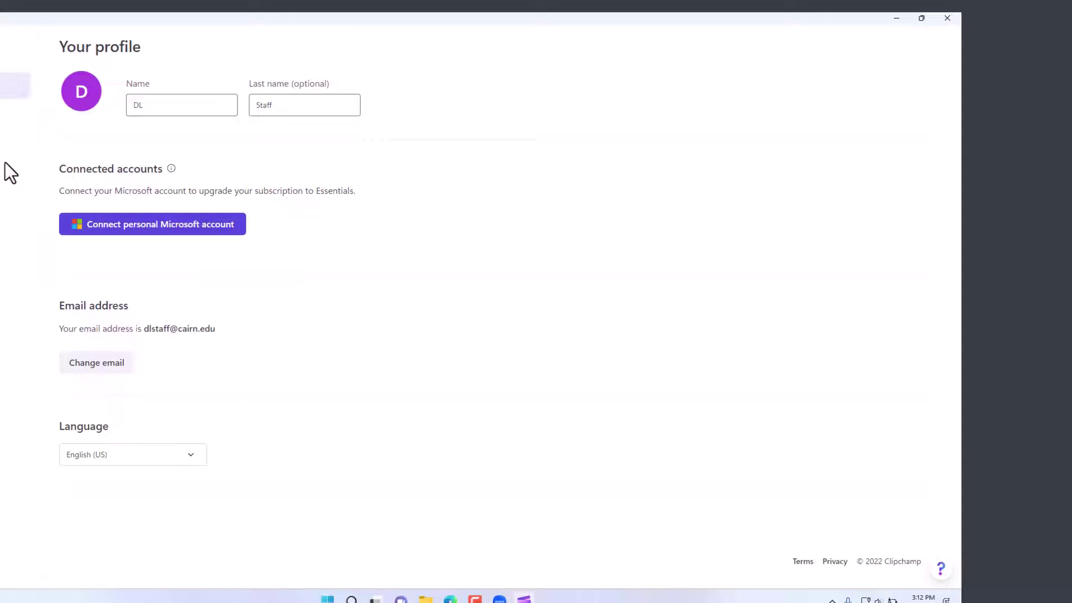
click(43, 116)
scroll(461, 193, down, 5)
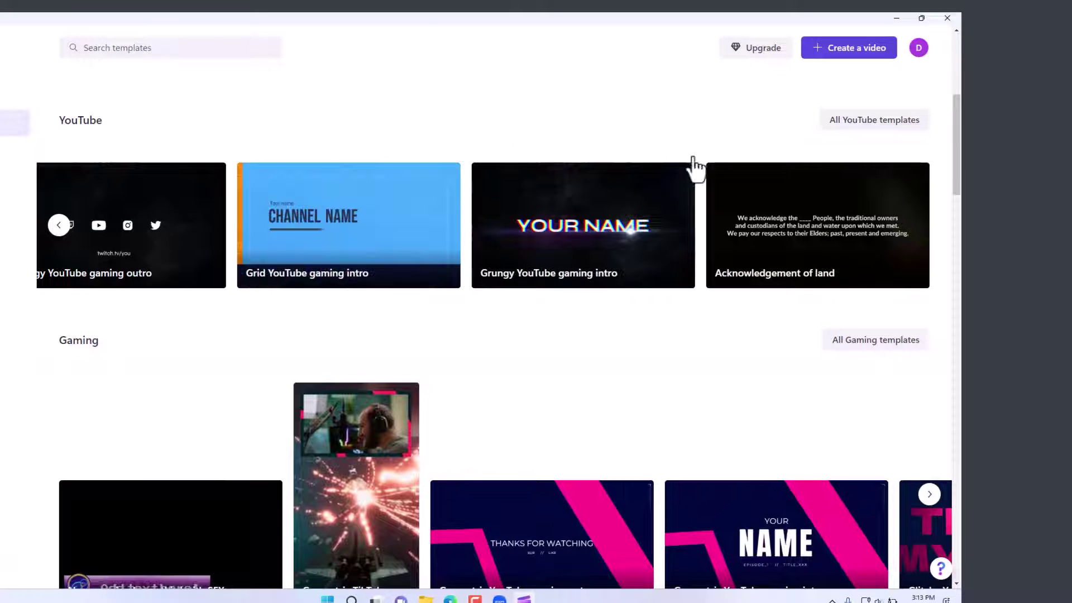
In a new video, add the Social media ads 'Gym new product announcement' template to the timeline.
click(854, 49)
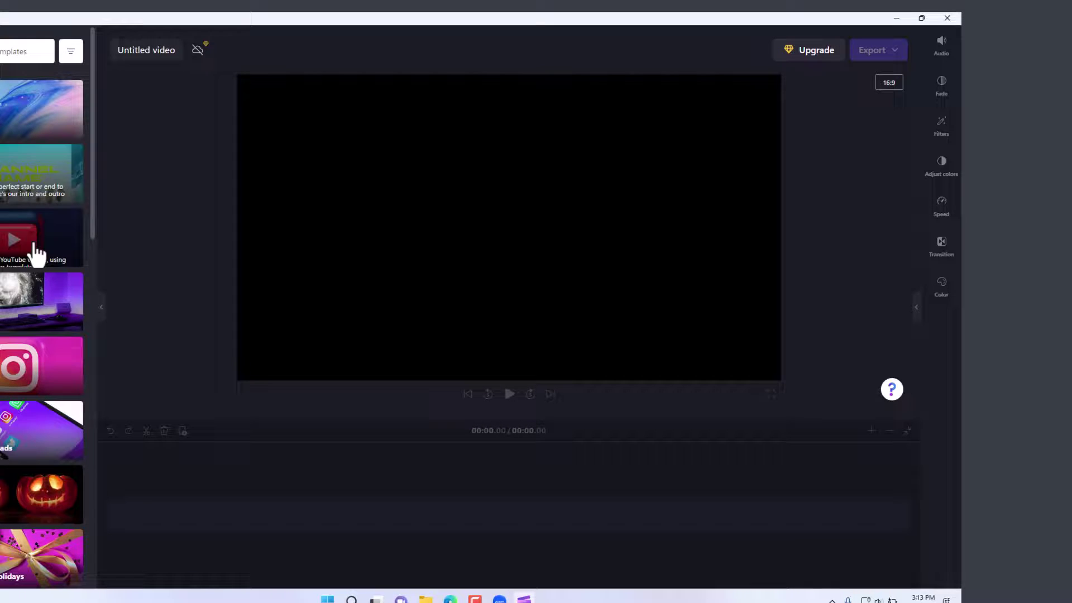
click(67, 259)
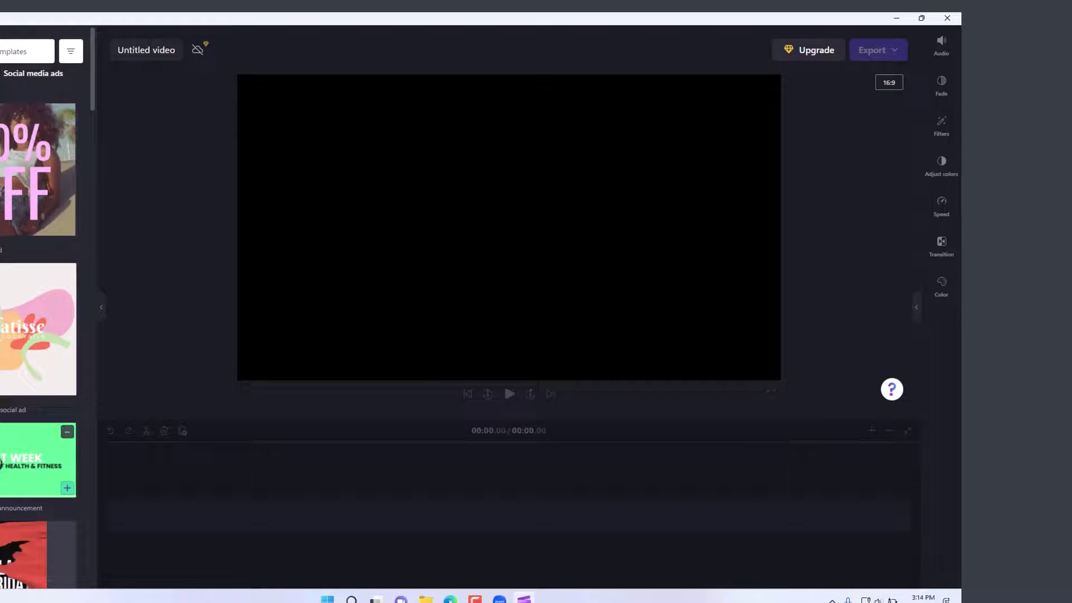
click(2, 465)
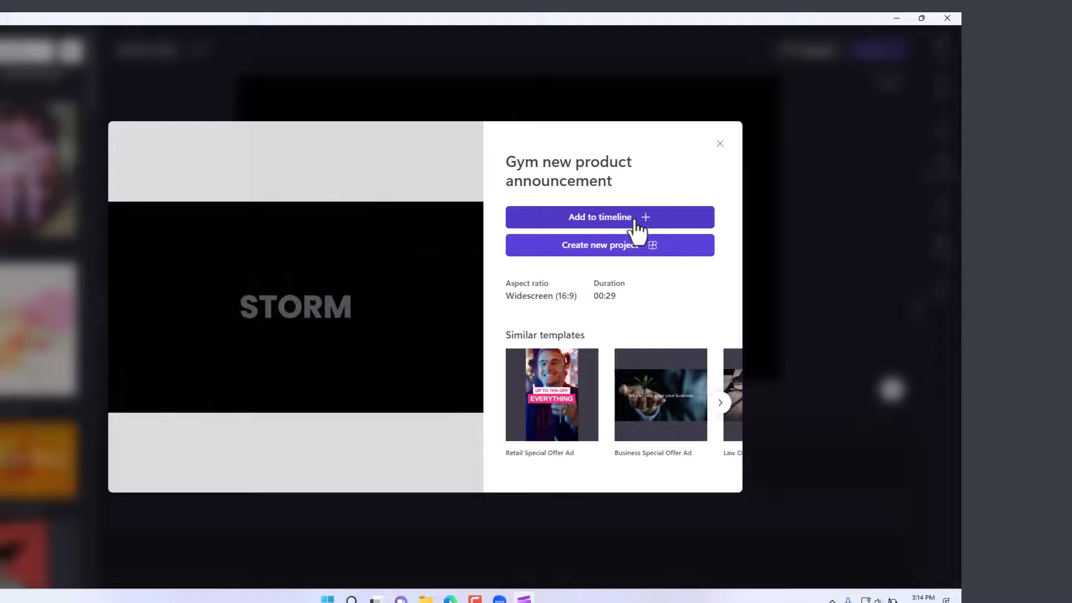
click(636, 219)
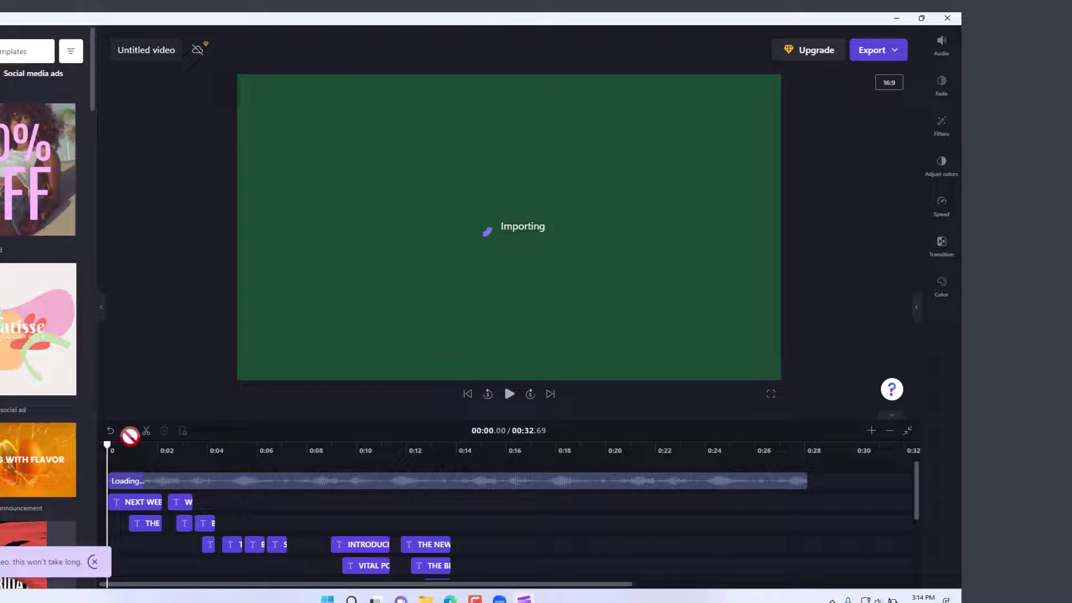
click(184, 451)
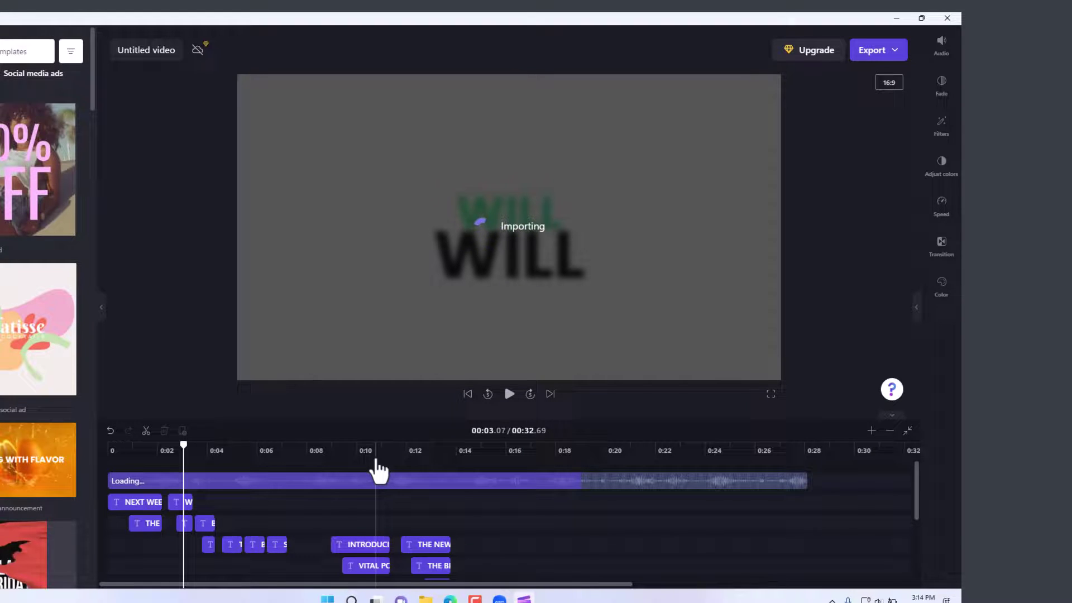
Replace the NEXT WEEK title text with 'Social Media Ad'.
click(141, 501)
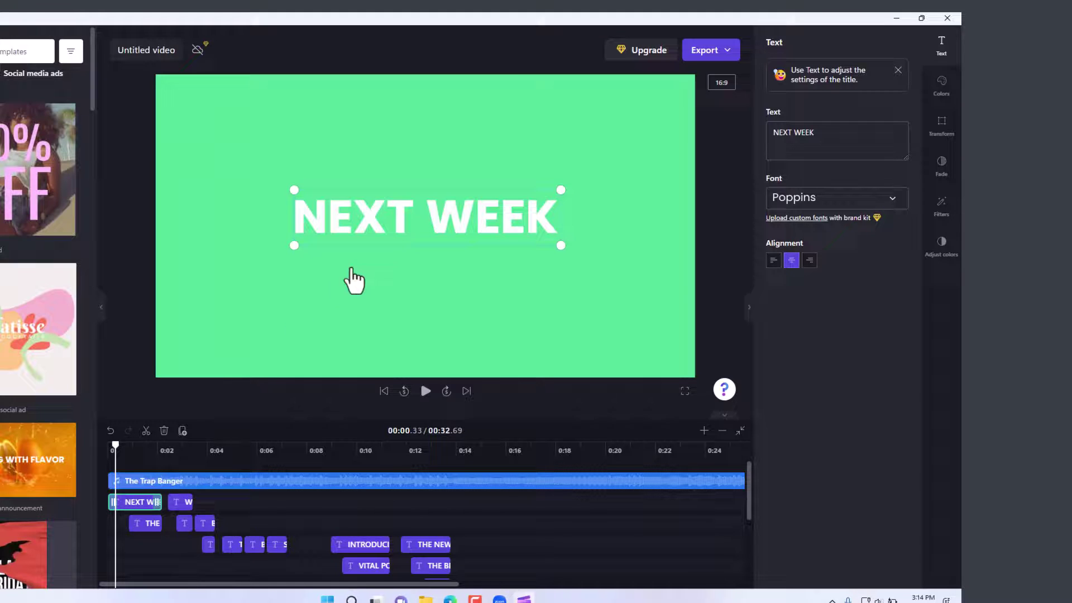
click(369, 212)
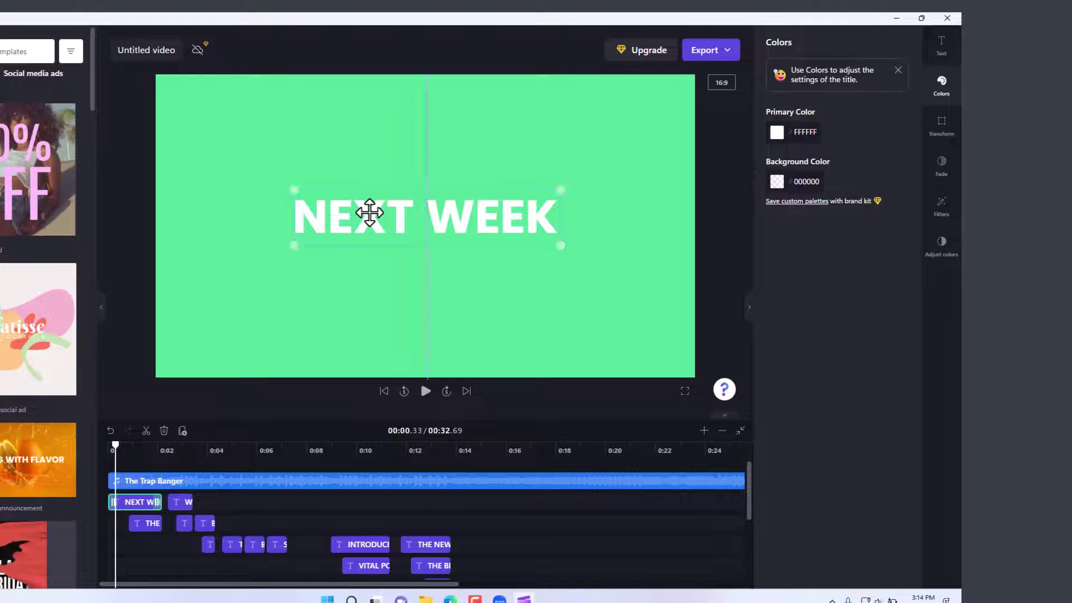
click(479, 219)
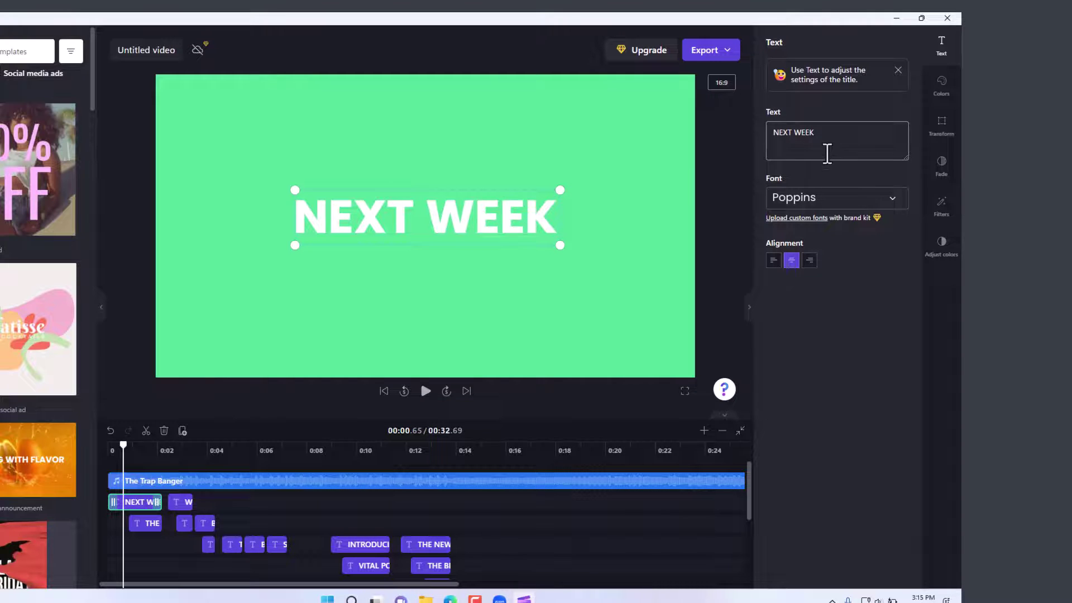
drag(820, 137, 774, 137)
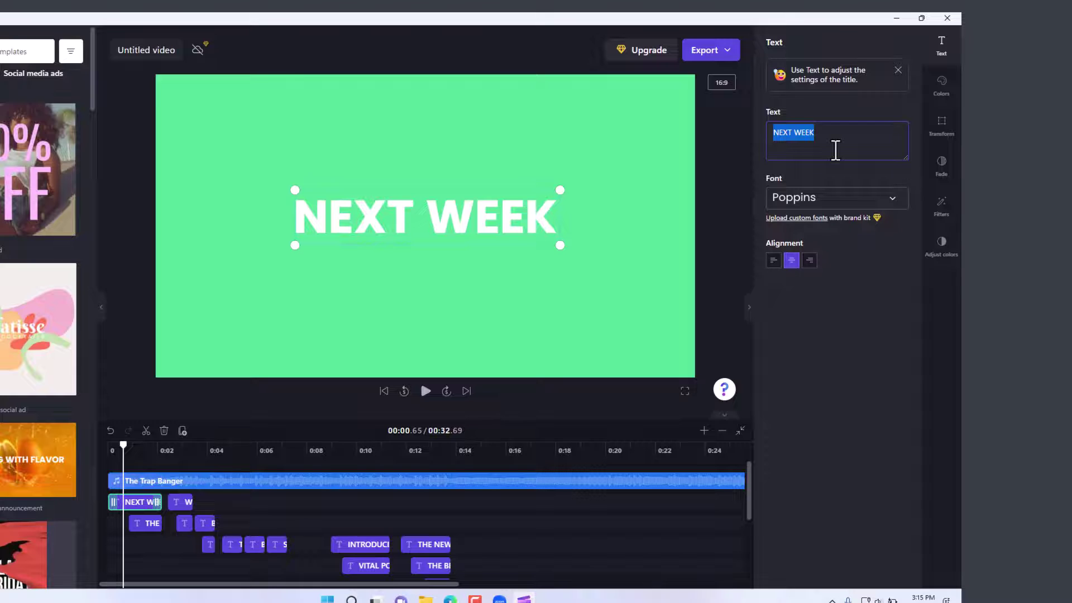
text(Social Media Ad)
Change the THE WORLD OF HEALTH & FITNESS subtitle to 'Just Starting with it' and review its colour and transform settings.
click(144, 524)
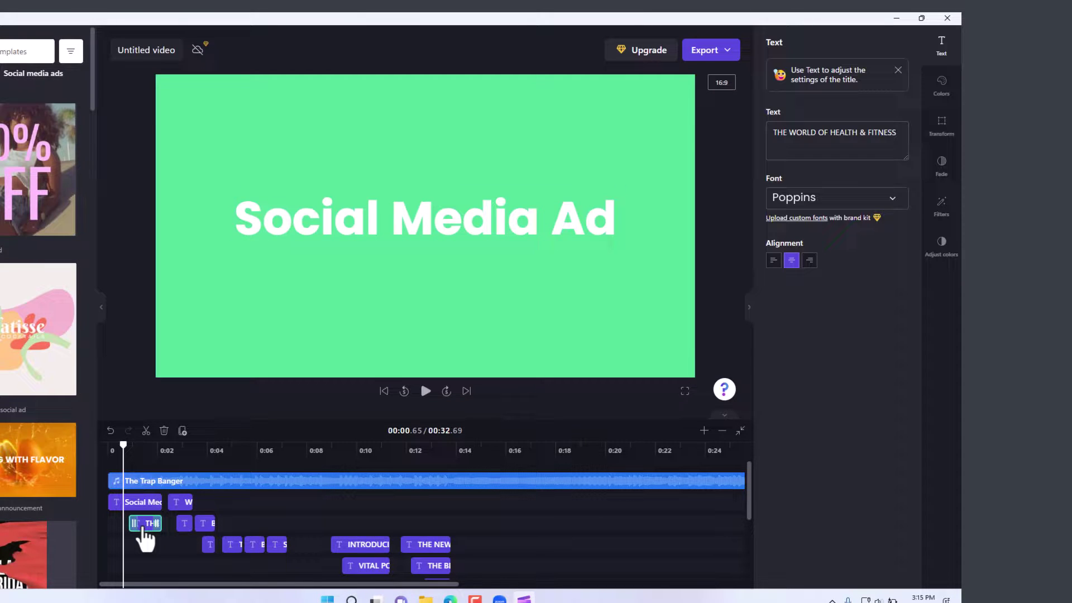
click(849, 132)
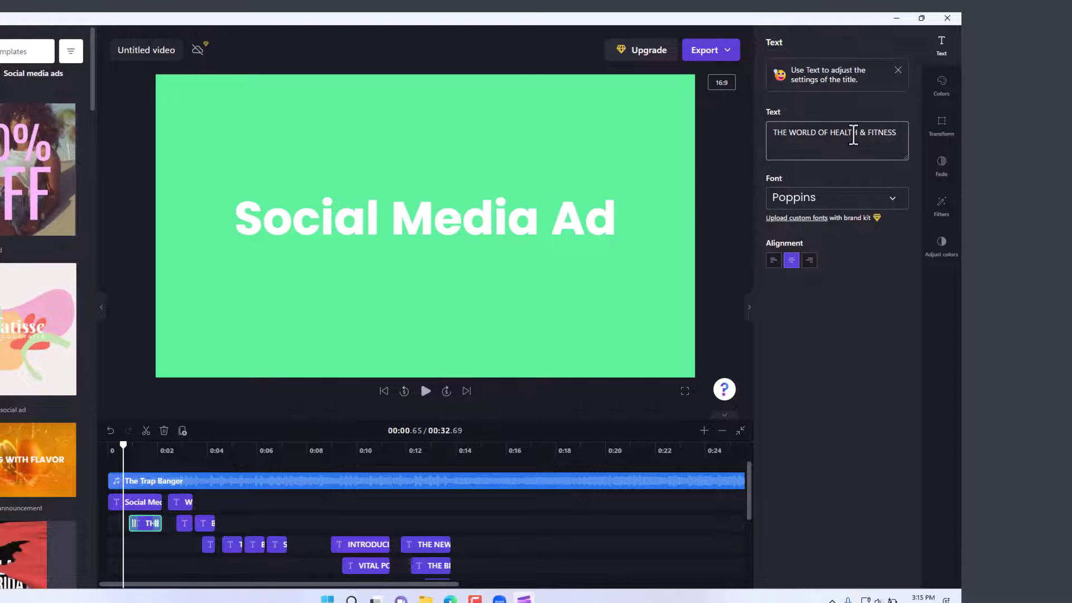
key(ctrl+a)
text(Just Starting with it)
click(146, 453)
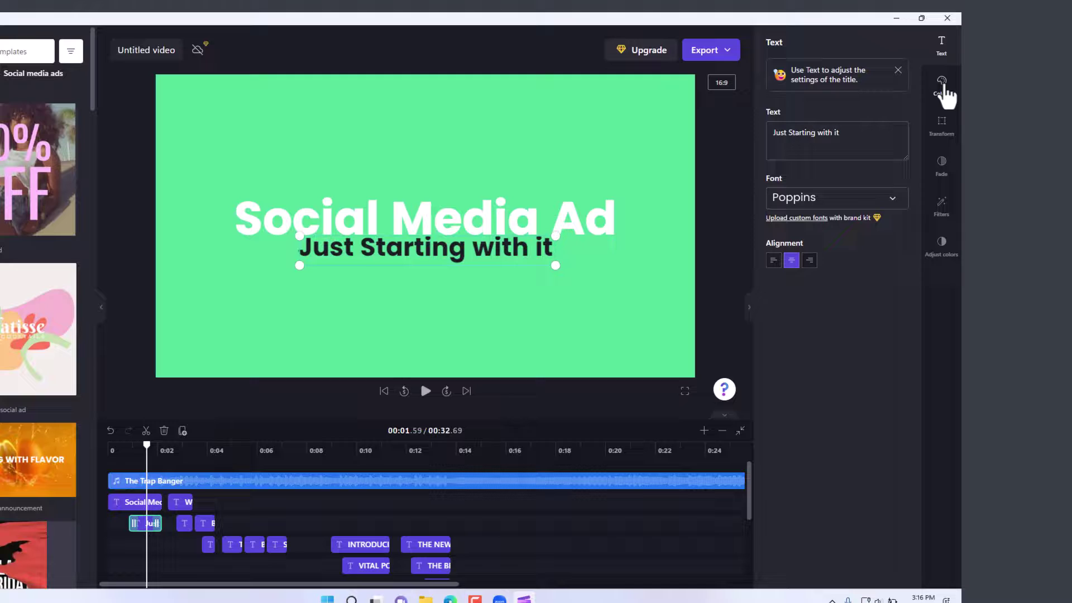
click(942, 82)
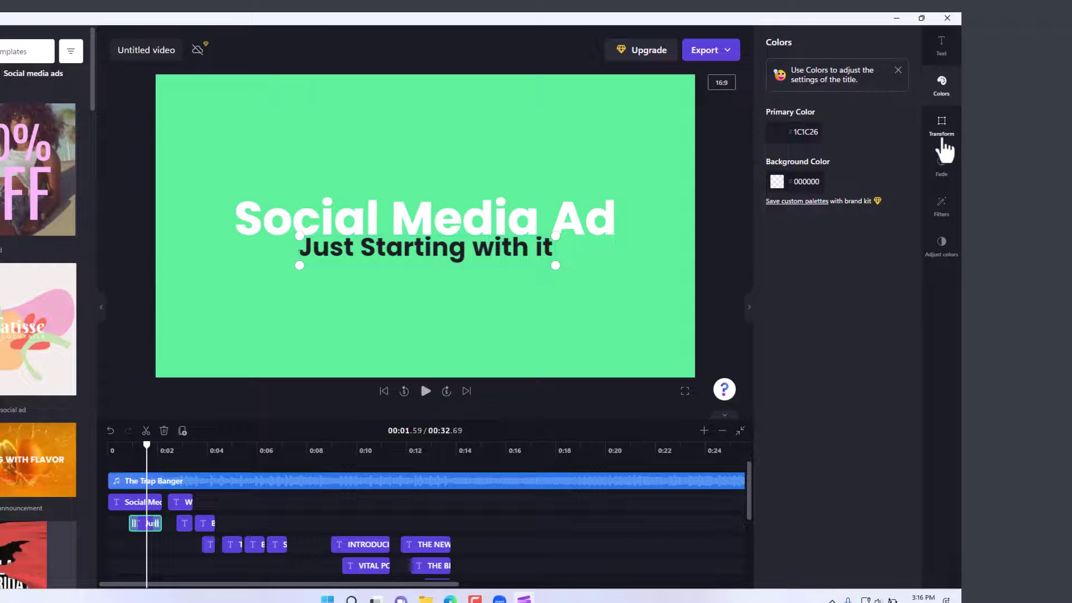
click(943, 127)
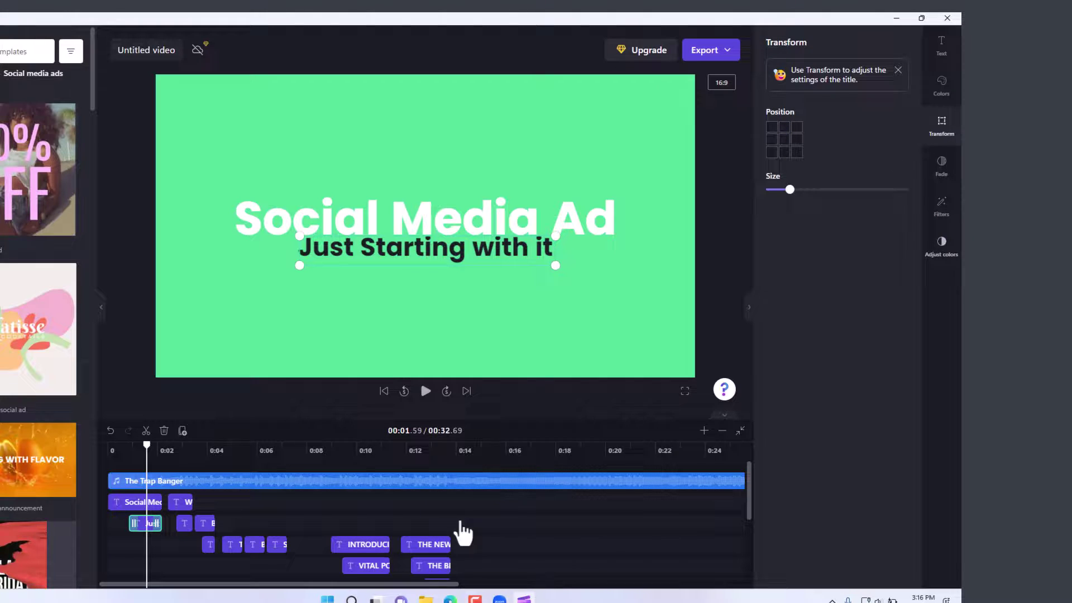
Preview the WILL, INTRODUCING VITAL POWER, THE NEWEST, NATURAL PRE WORKOUT and EXPLODING WITH FLAVOR scenes, then reveal Export quality options.
click(191, 449)
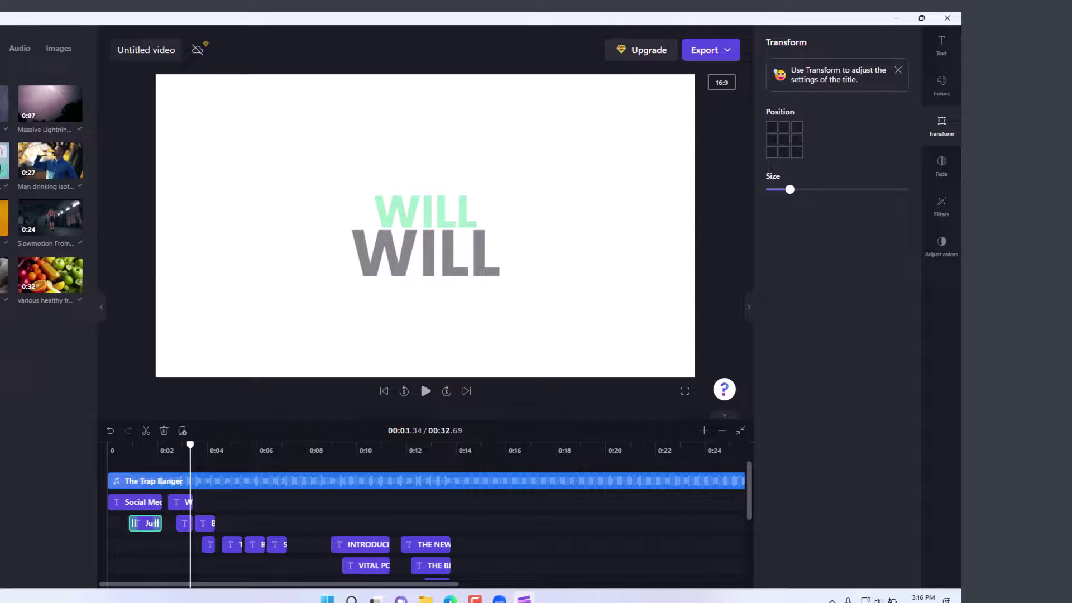
mouse_move(21, 208)
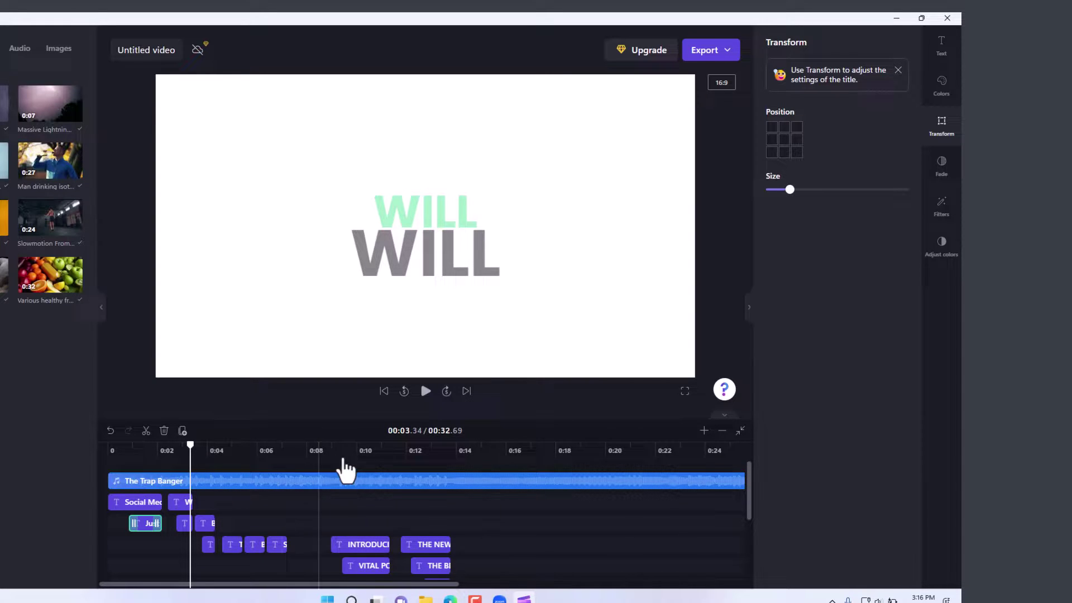
click(368, 453)
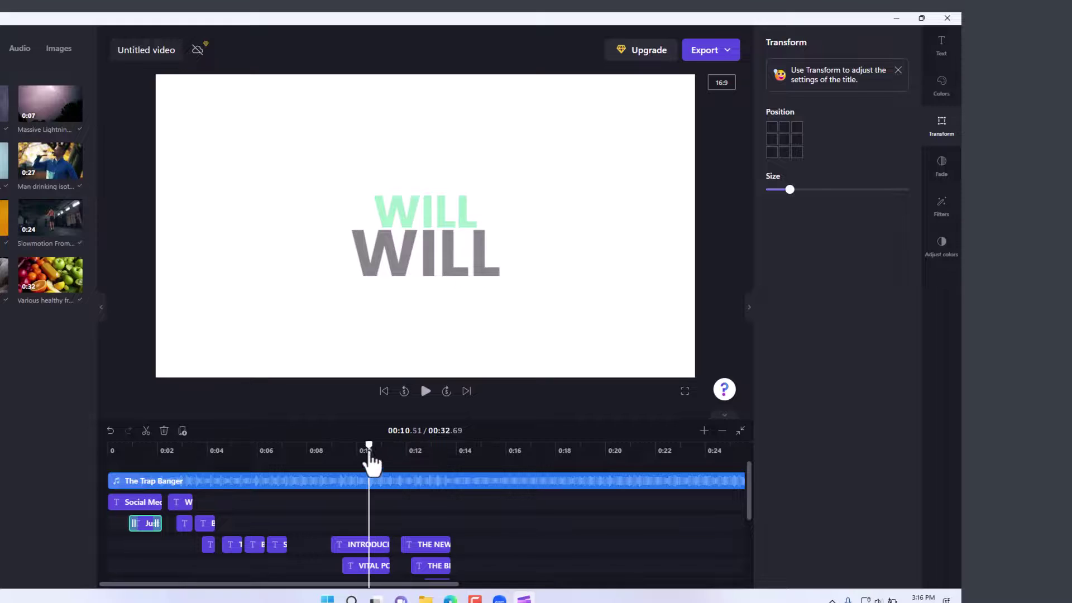
click(402, 453)
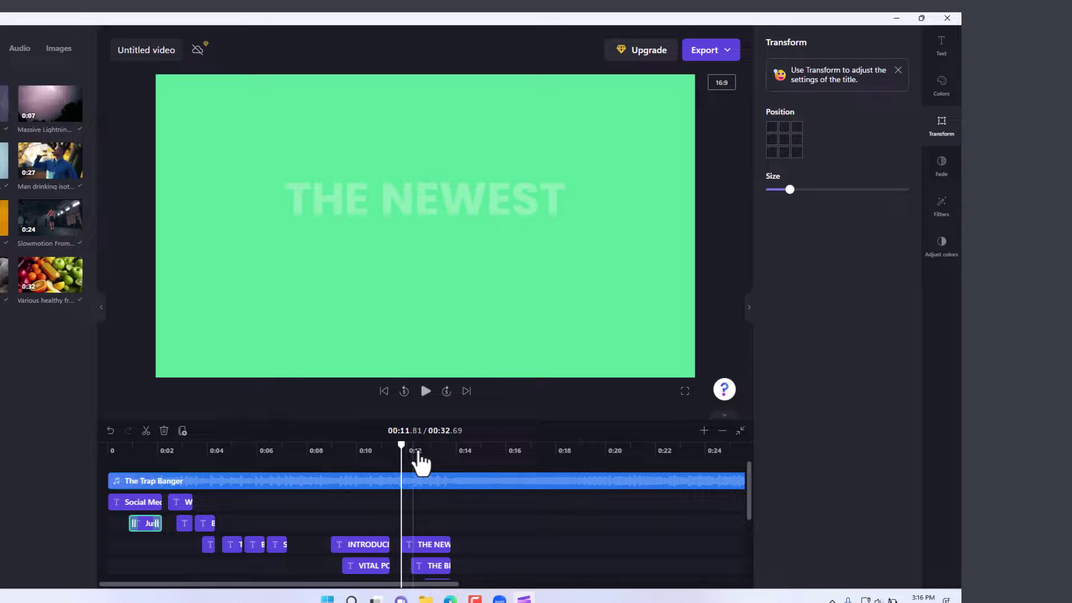
click(419, 453)
click(455, 462)
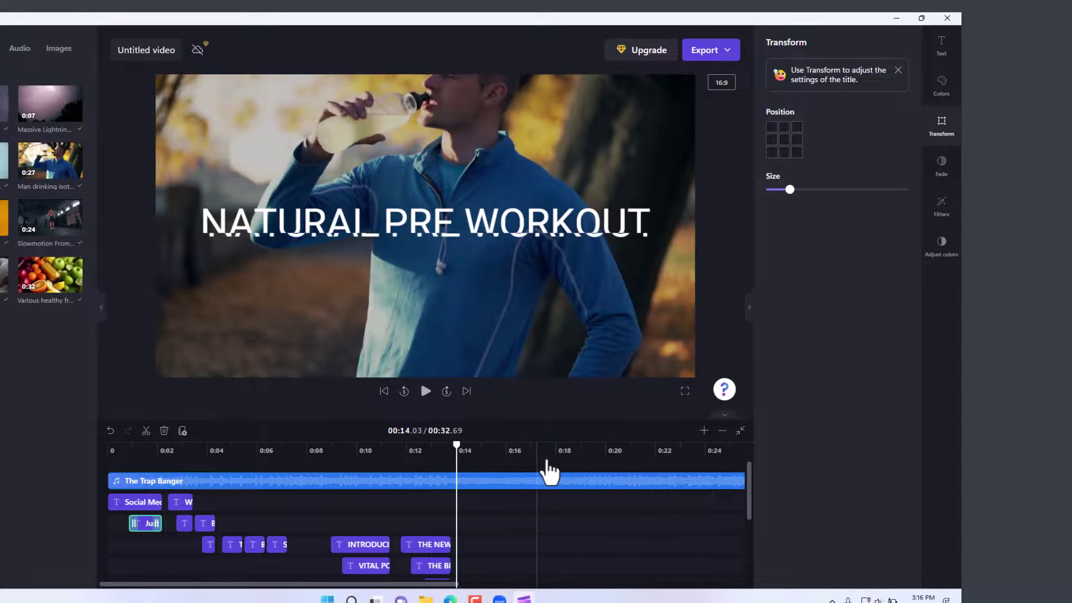
click(546, 461)
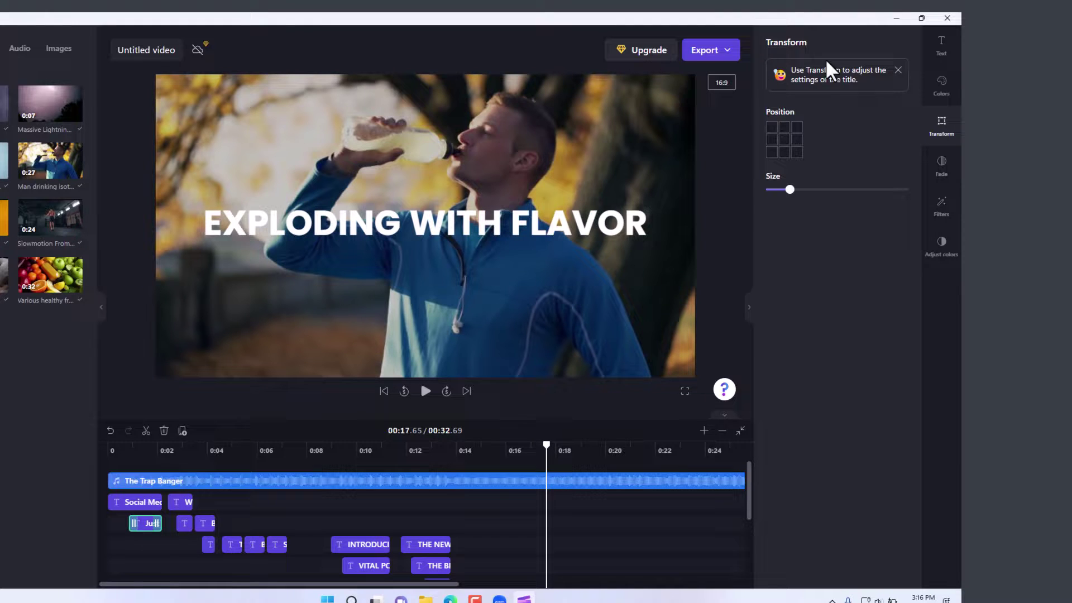
click(731, 61)
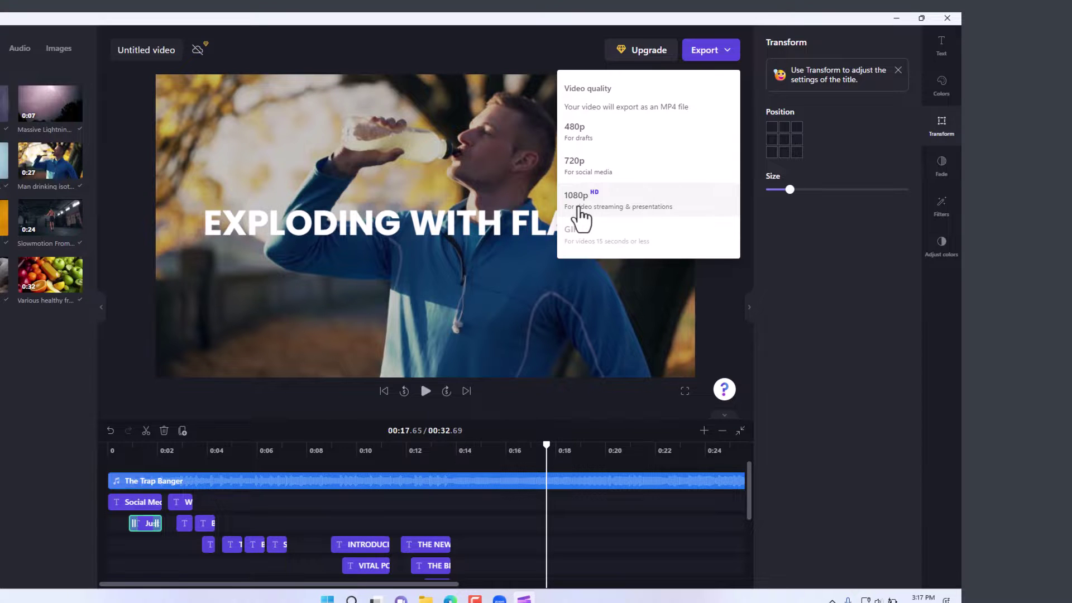
Choose 1080p as the MP4 export quality.
click(577, 207)
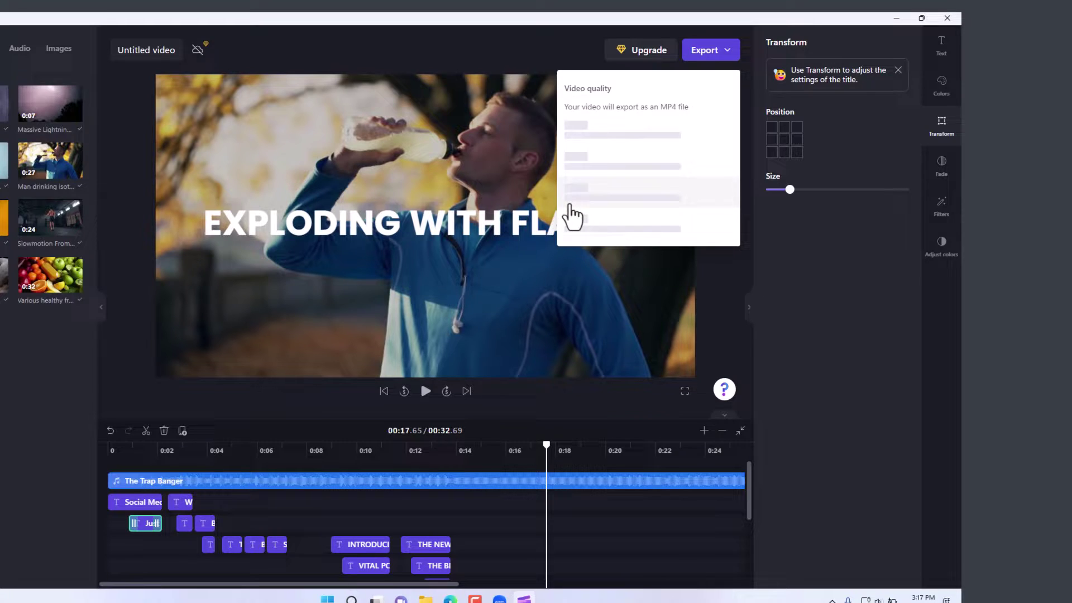